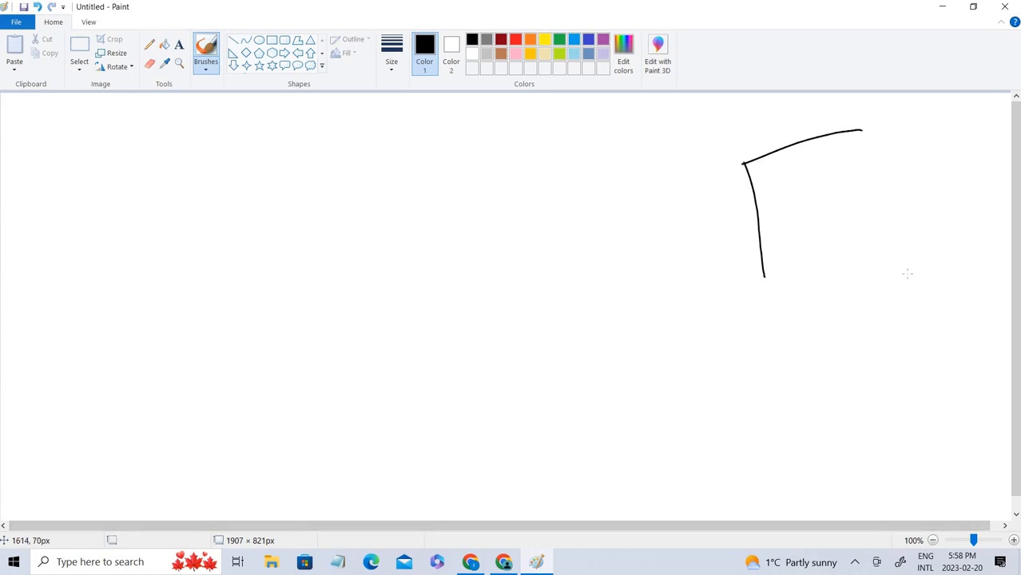
# Step: Finish sketching the large box and add an arrow from its upper corner to the letter A
pyautogui.moveTo(858, 145); pyautogui.dragTo(896, 130)
pyautogui.moveTo(885, 115); pyautogui.dragTo(903, 137)
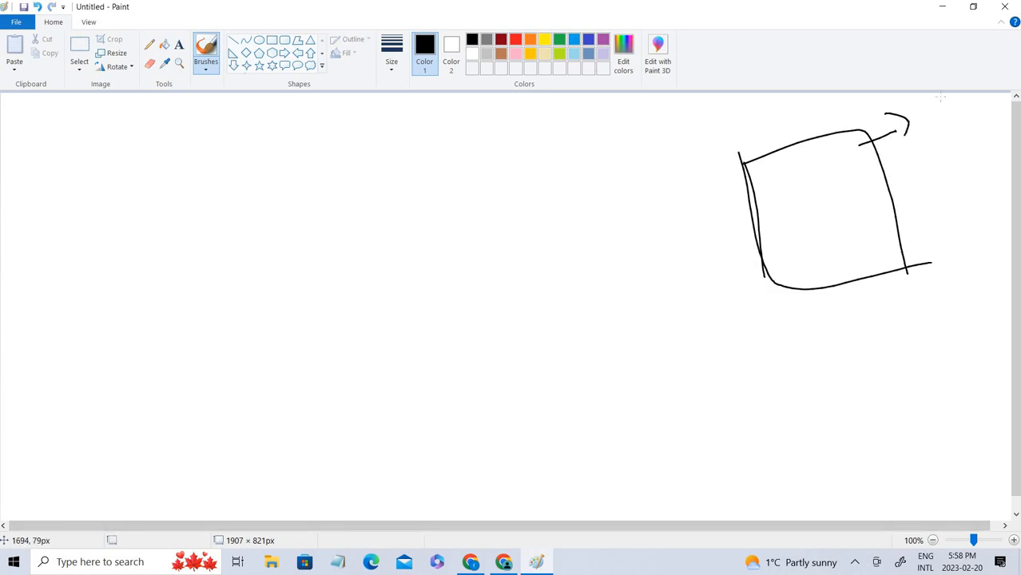
pyautogui.moveTo(939, 97)
pyautogui.mouseDown()
pyautogui.moveTo(944, 138)
pyautogui.moveTo(968, 121)
pyautogui.mouseUp()
pyautogui.moveTo(942, 134); pyautogui.dragTo(968, 121)
# Step: Draw an arrow downward from the large box to a smaller box sketched below it
pyautogui.moveTo(826, 224)
pyautogui.mouseDown()
pyautogui.moveTo(847, 310)
pyautogui.moveTo(880, 289)
pyautogui.mouseUp()
pyautogui.moveTo(829, 362)
pyautogui.mouseDown()
pyautogui.moveTo(848, 423)
pyautogui.moveTo(964, 398)
pyautogui.mouseUp()
pyautogui.moveTo(845, 390)
pyautogui.mouseDown()
pyautogui.moveTo(859, 438)
pyautogui.moveTo(963, 391)
pyautogui.mouseUp()
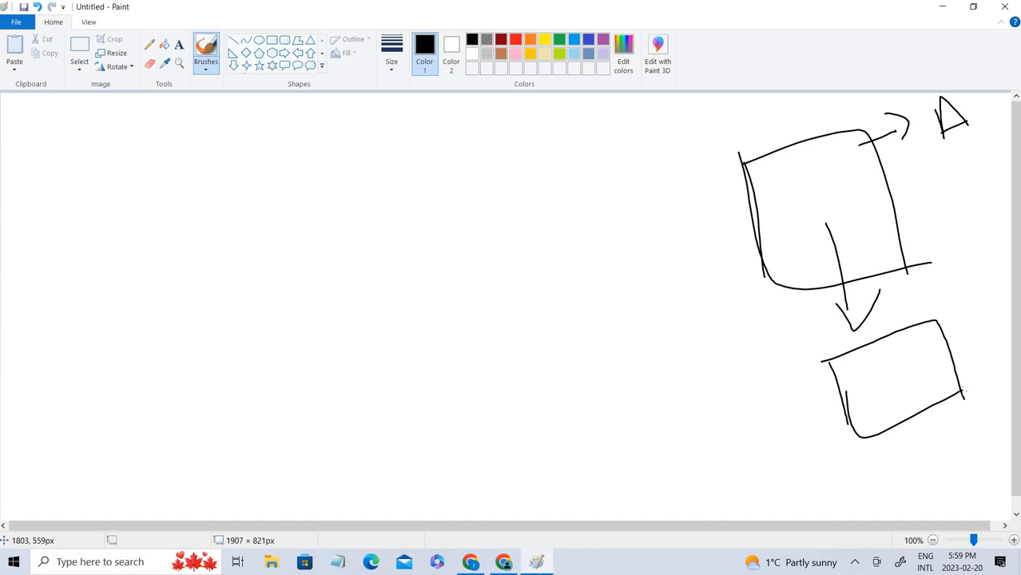
# Step: Write the letters G and F side by side in the middle of the canvas and circle each one
pyautogui.moveTo(429, 320)
pyautogui.mouseDown()
pyautogui.moveTo(421, 368)
pyautogui.moveTo(489, 385)
pyautogui.mouseUp()
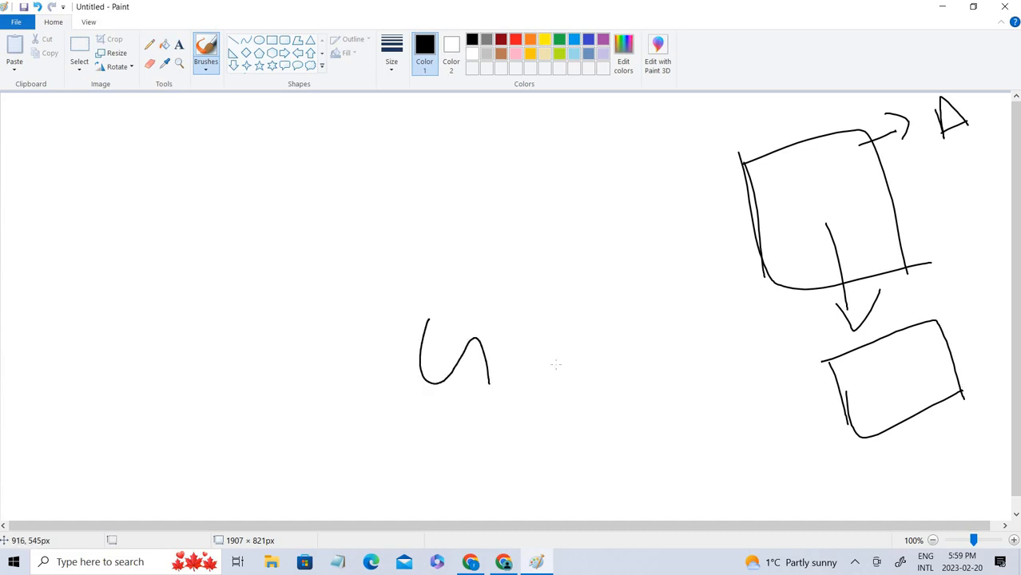
pyautogui.moveTo(535, 295)
pyautogui.mouseDown()
pyautogui.moveTo(556, 365)
pyautogui.moveTo(561, 259)
pyautogui.mouseUp()
pyautogui.moveTo(555, 329); pyautogui.dragTo(592, 296)
pyautogui.moveTo(551, 206)
pyautogui.mouseDown()
pyautogui.moveTo(627, 275)
pyautogui.moveTo(541, 198)
pyautogui.mouseUp()
pyautogui.moveTo(441, 275)
pyautogui.mouseDown()
pyautogui.moveTo(416, 382)
pyautogui.moveTo(450, 255)
pyautogui.mouseUp()
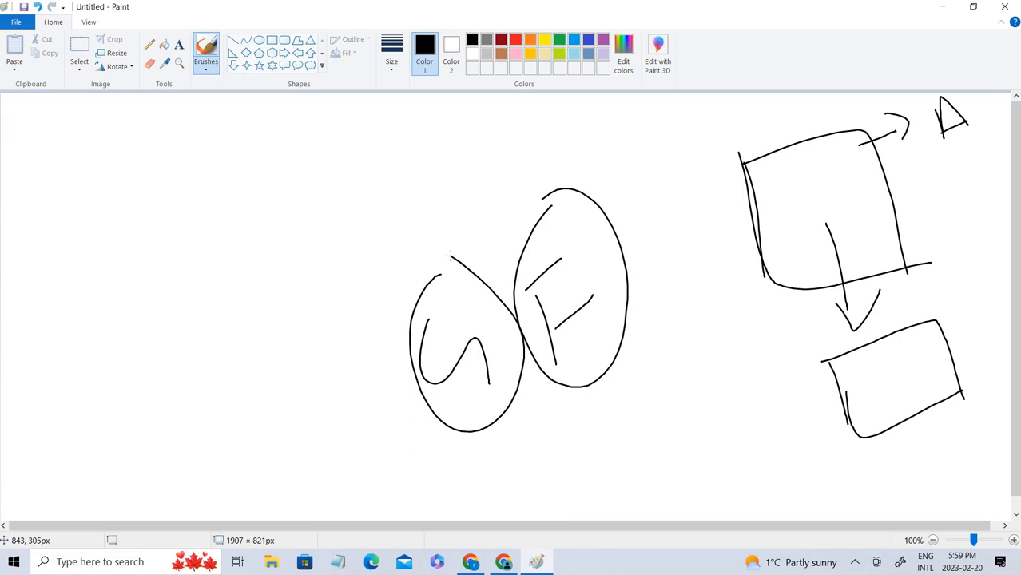
# Step: Write "User F" below the circled letters, circle it, and draw an arrow from it toward the boxes
pyautogui.moveTo(551, 390); pyautogui.dragTo(525, 416)
pyautogui.moveTo(592, 405)
pyautogui.mouseDown()
pyautogui.moveTo(591, 425)
pyautogui.moveTo(665, 366)
pyautogui.mouseUp()
pyautogui.moveTo(587, 439)
pyautogui.mouseDown()
pyautogui.moveTo(595, 485)
pyautogui.moveTo(632, 430)
pyautogui.mouseUp()
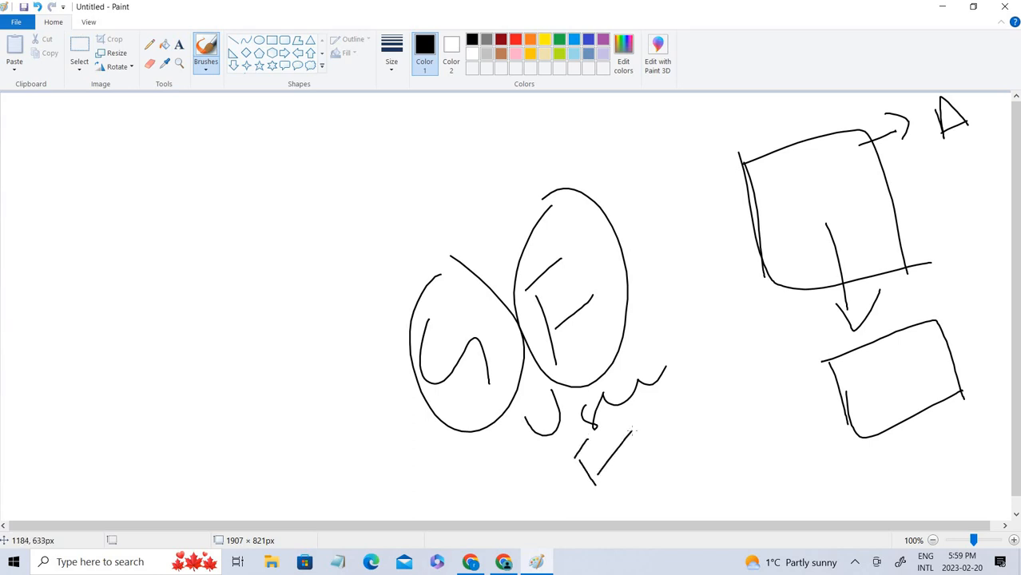
pyautogui.moveTo(571, 359)
pyautogui.mouseDown()
pyautogui.moveTo(651, 478)
pyautogui.moveTo(611, 349)
pyautogui.mouseUp()
pyautogui.moveTo(675, 400)
pyautogui.mouseDown()
pyautogui.moveTo(744, 396)
pyautogui.moveTo(765, 422)
pyautogui.mouseUp()
# Step: Draw a frame around the three circles and write the title "User flow" above it
pyautogui.moveTo(656, 135); pyautogui.dragTo(788, 415)
pyautogui.moveTo(353, 281)
pyautogui.mouseDown()
pyautogui.moveTo(372, 331)
pyautogui.moveTo(663, 477)
pyautogui.moveTo(764, 417)
pyautogui.mouseUp()
pyautogui.moveTo(629, 150); pyautogui.dragTo(341, 274)
pyautogui.moveTo(386, 204)
pyautogui.mouseDown()
pyautogui.moveTo(411, 233)
pyautogui.moveTo(431, 179)
pyautogui.mouseUp()
pyautogui.moveTo(452, 181)
pyautogui.mouseDown()
pyautogui.moveTo(470, 206)
pyautogui.moveTo(506, 169)
pyautogui.moveTo(517, 175)
pyautogui.mouseUp()
pyautogui.moveTo(526, 126)
pyautogui.mouseDown()
pyautogui.moveTo(551, 192)
pyautogui.moveTo(647, 93)
pyautogui.mouseUp()
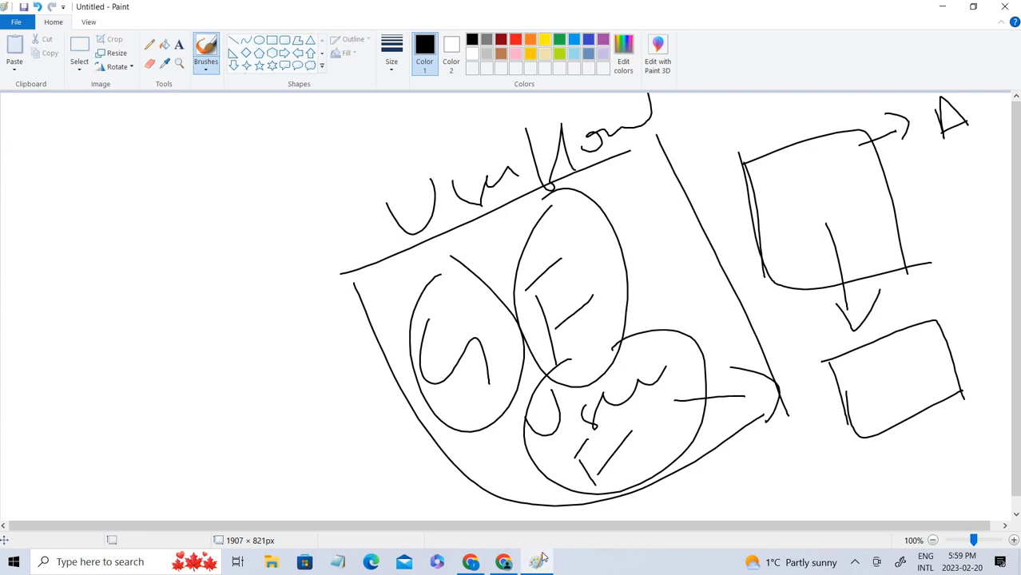
# Step: Switch to the Azure portal in Chrome and open the External Identities user flows in Azure Active Directory
pyautogui.click(506, 564)
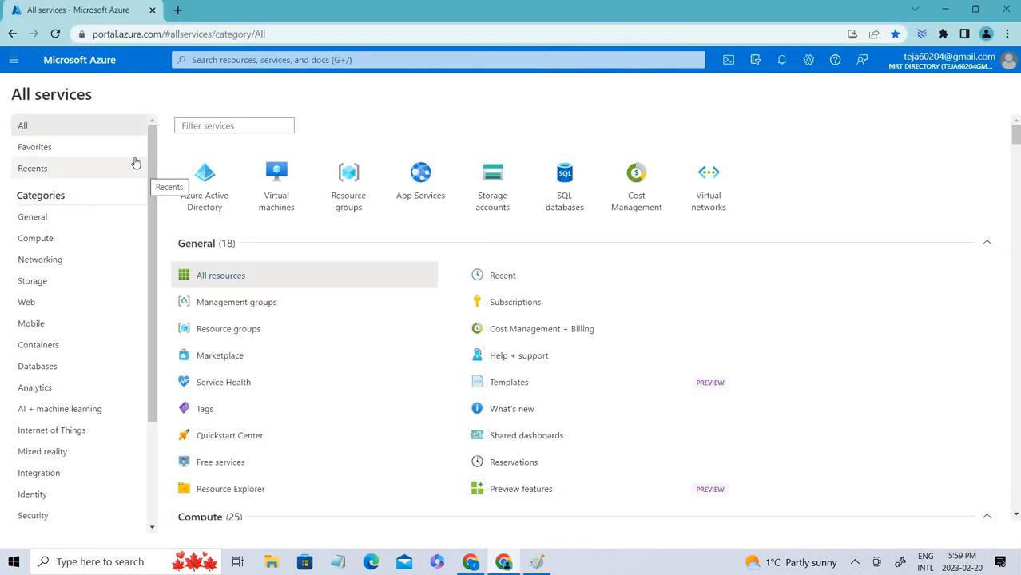
pyautogui.click(192, 201)
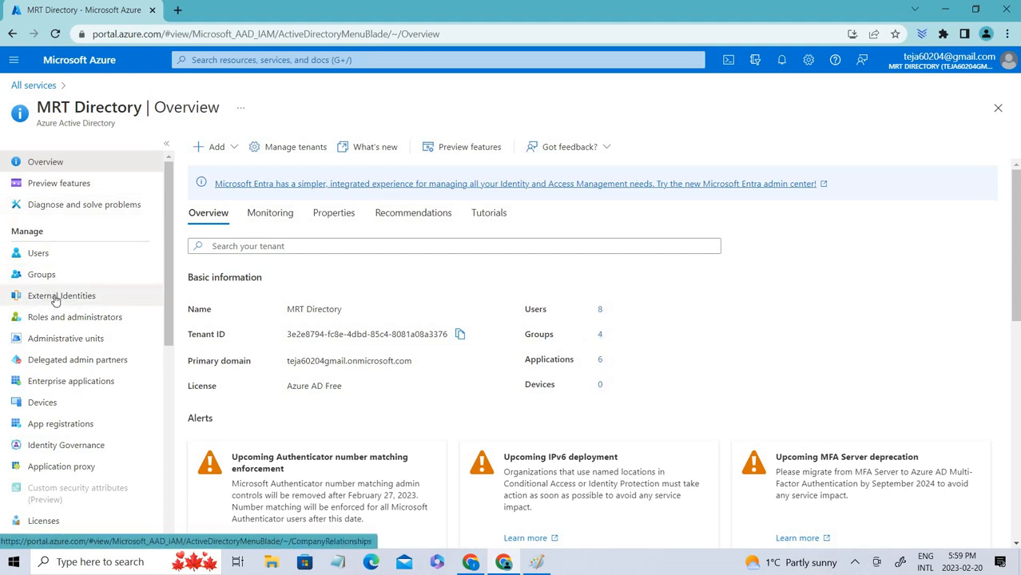
pyautogui.click(54, 297)
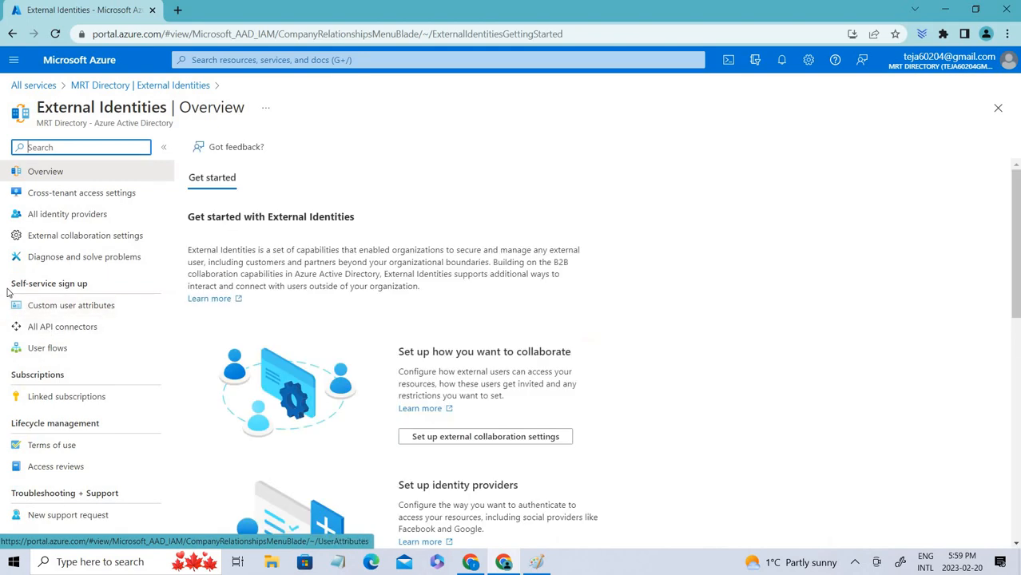
pyautogui.moveTo(11, 290); pyautogui.dragTo(100, 293)
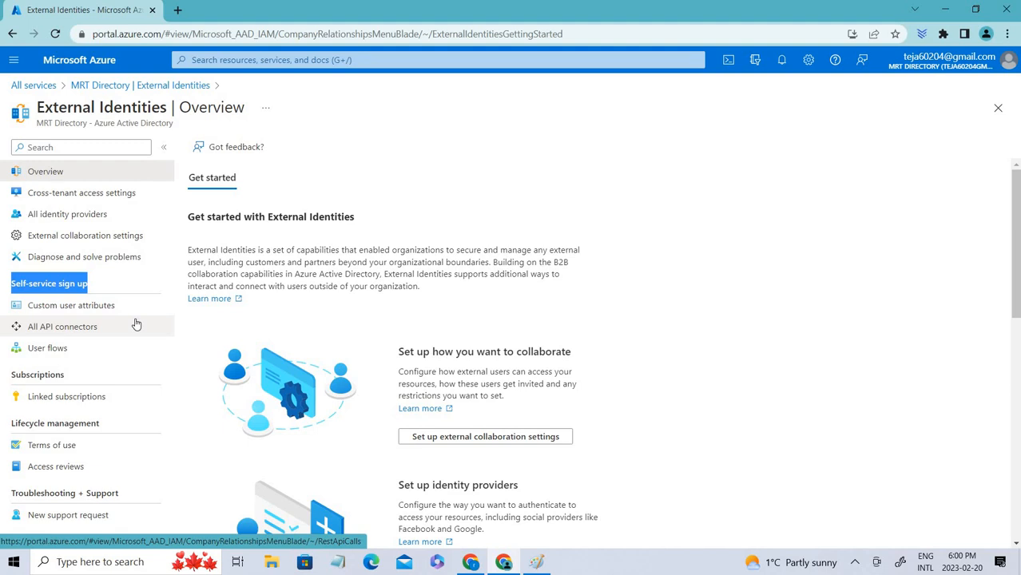
pyautogui.click(59, 348)
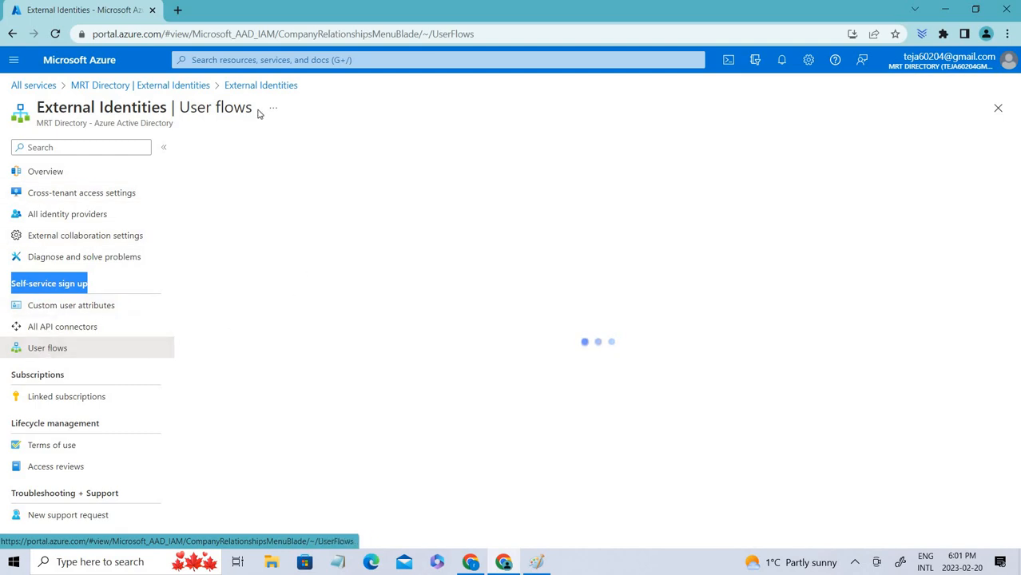
pyautogui.moveTo(256, 110); pyautogui.dragTo(158, 367)
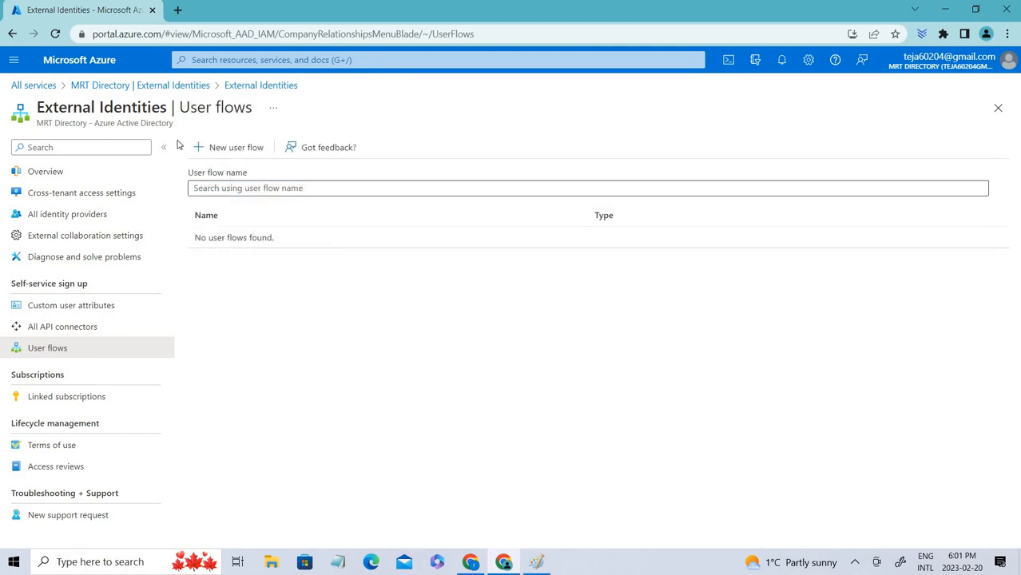
# Step: Start a new user flow and name it ApplicationA
pyautogui.click(236, 149)
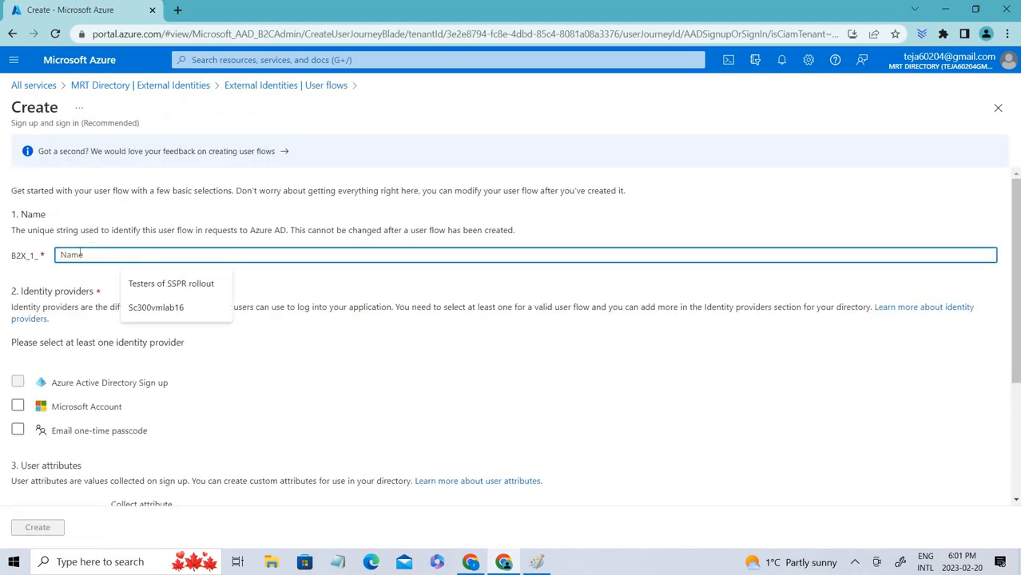
pyautogui.write('Applicat')
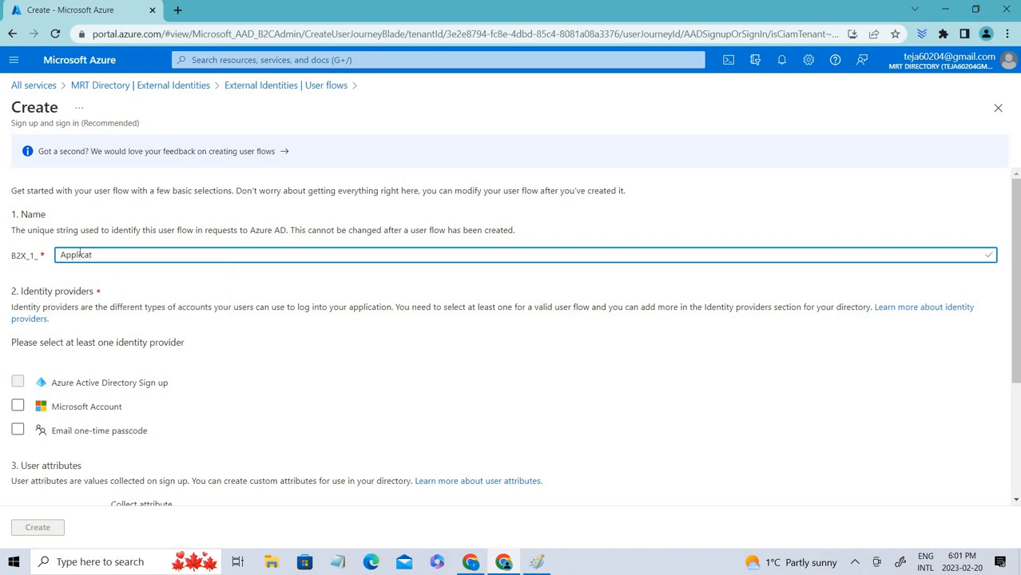
pyautogui.write('ionA')
pyautogui.click(238, 296)
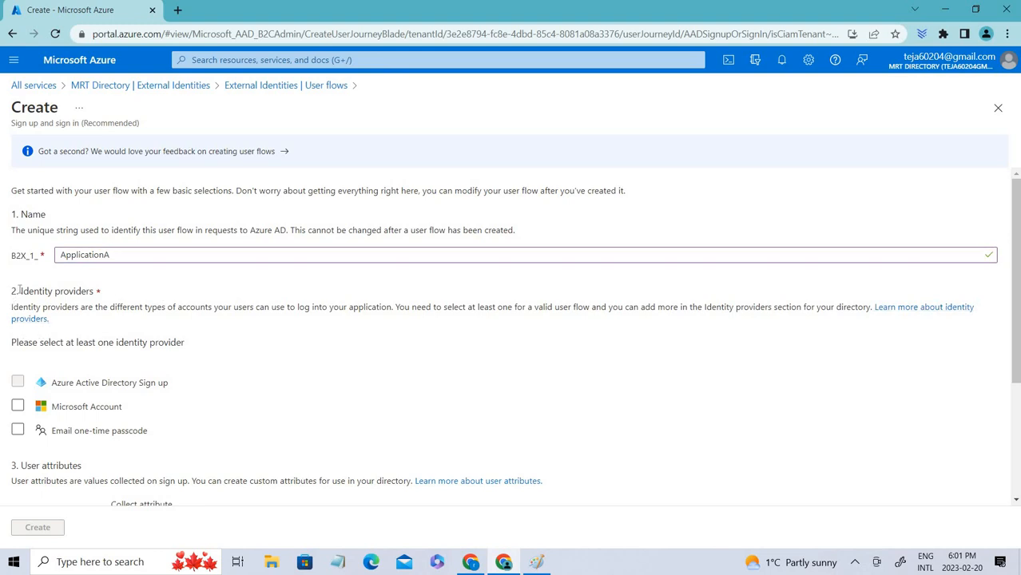
# Step: Select Microsoft Account as an identity provider for the new user flow
pyautogui.moveTo(19, 291); pyautogui.dragTo(128, 291)
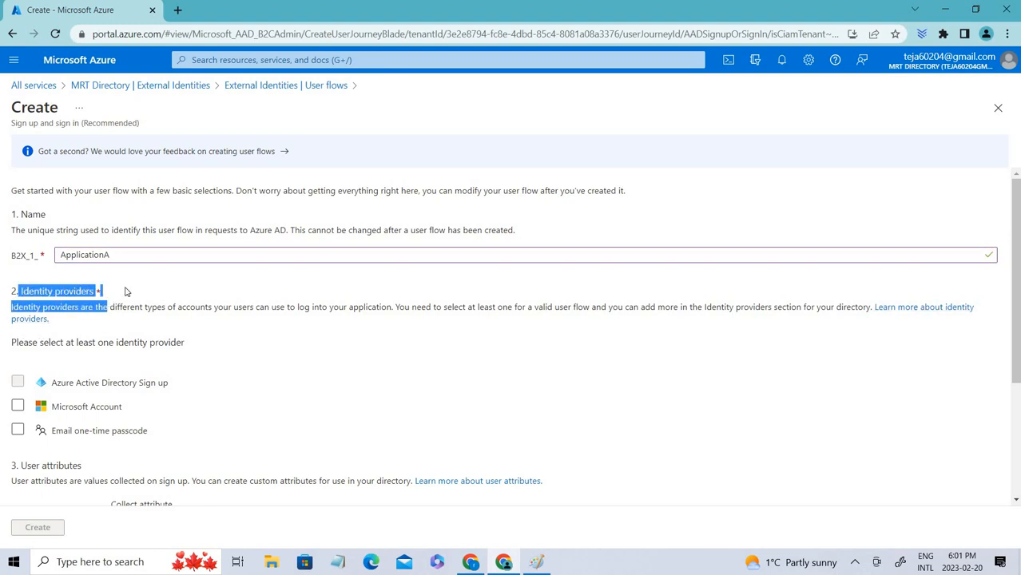
pyautogui.click(17, 406)
pyautogui.click(17, 405)
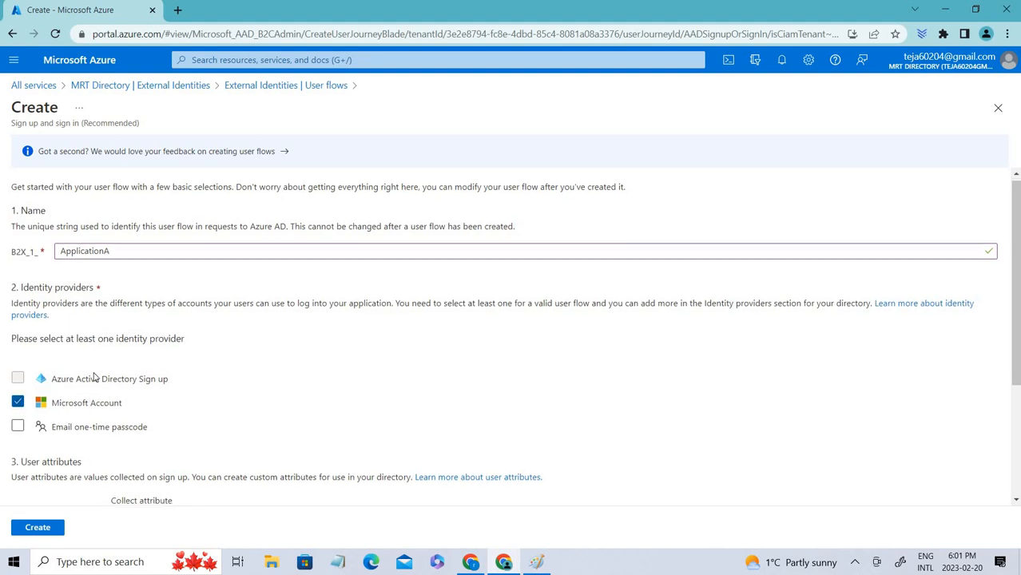
# Step: Set the user flow to collect the Given Name and Surname attributes on sign-up
pyautogui.scroll(-2, 98, 303)
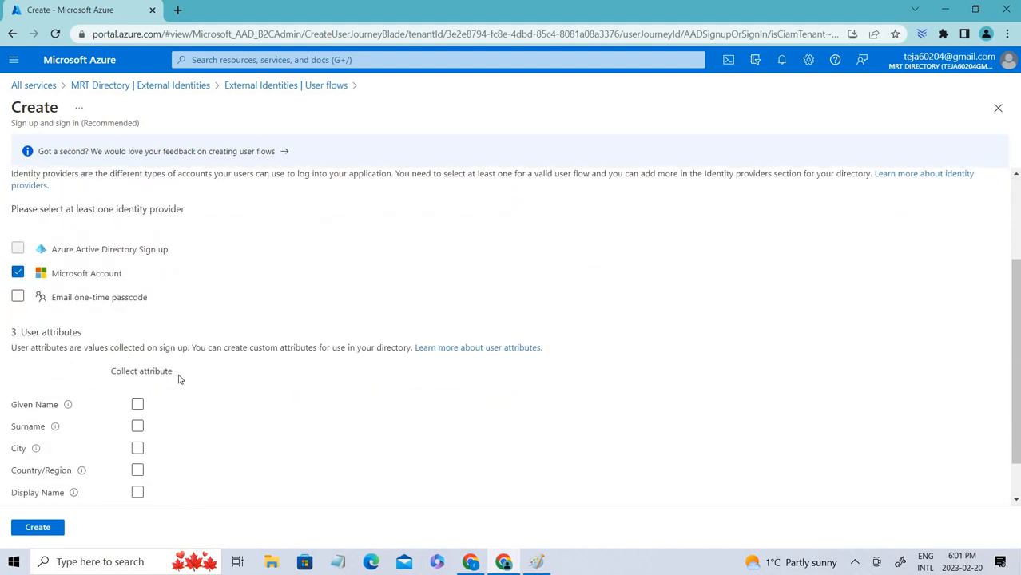
pyautogui.moveTo(154, 374); pyautogui.dragTo(119, 377)
pyautogui.click(120, 377)
pyautogui.tripleClick(114, 373)
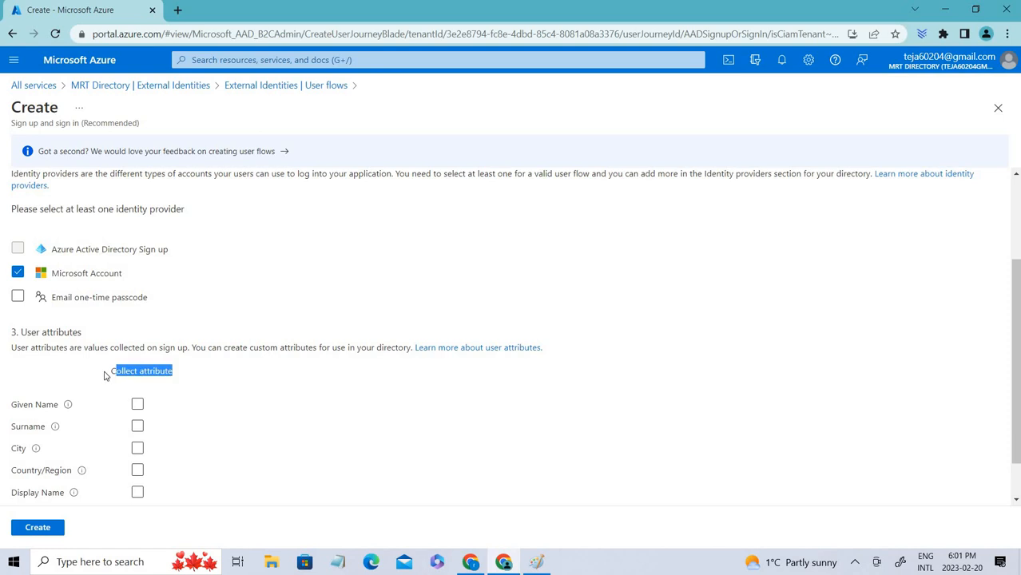
pyautogui.click(137, 426)
pyautogui.click(138, 404)
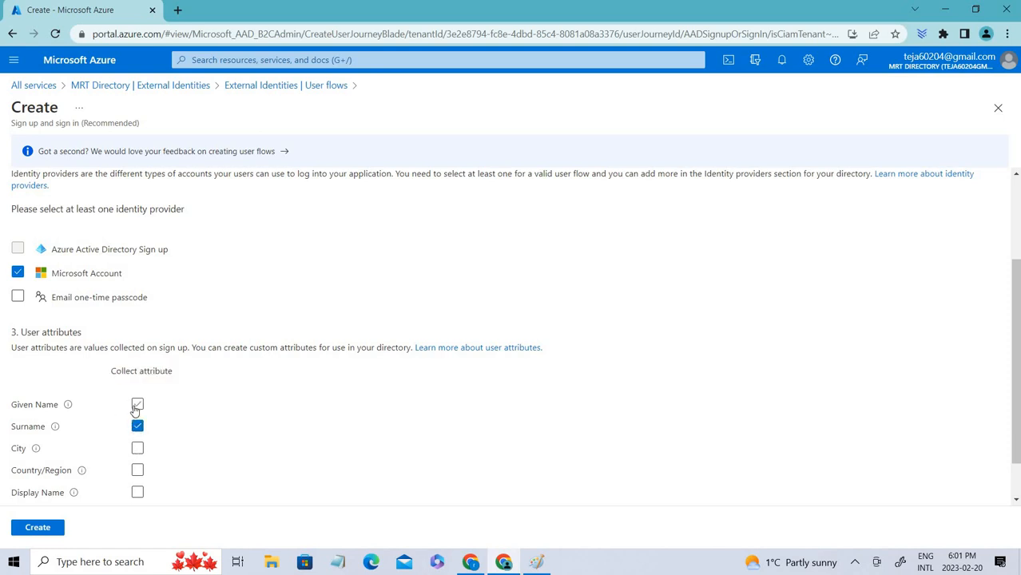
# Step: Review the full list of user attributes, accept the selection and create the user flow
pyautogui.scroll(-1, 58, 443)
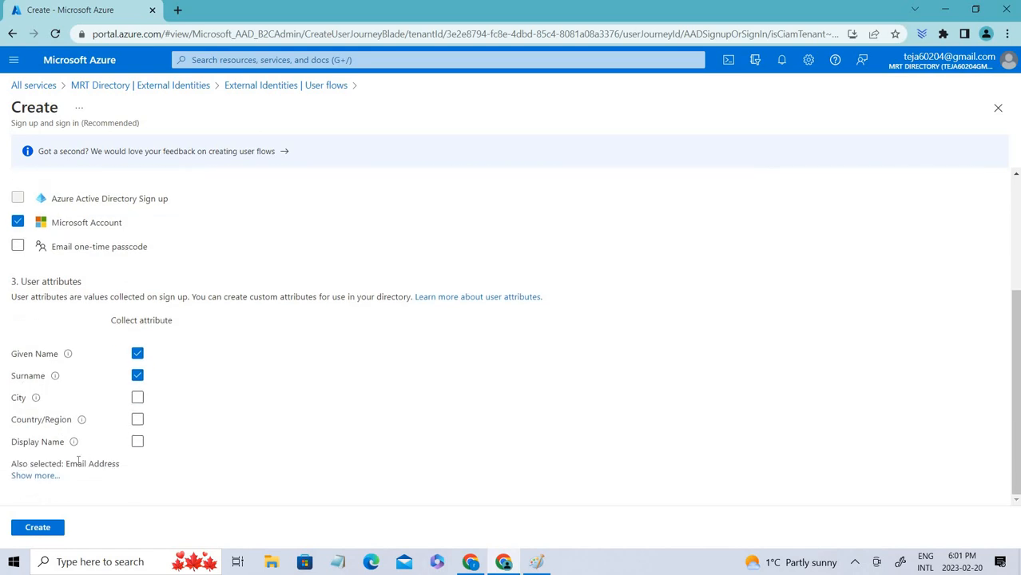
pyautogui.click(83, 466)
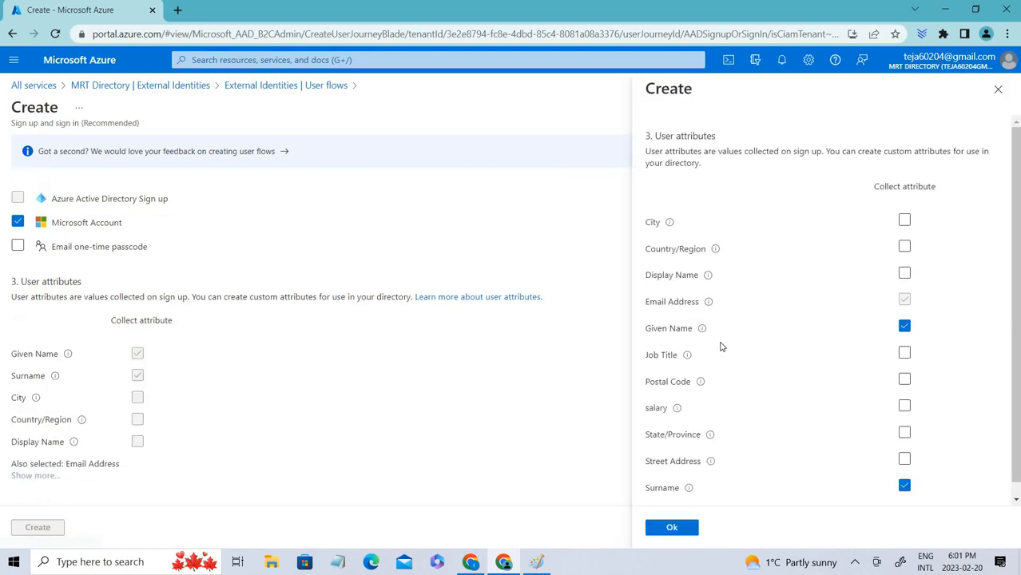
pyautogui.scroll(-1, 750, 230)
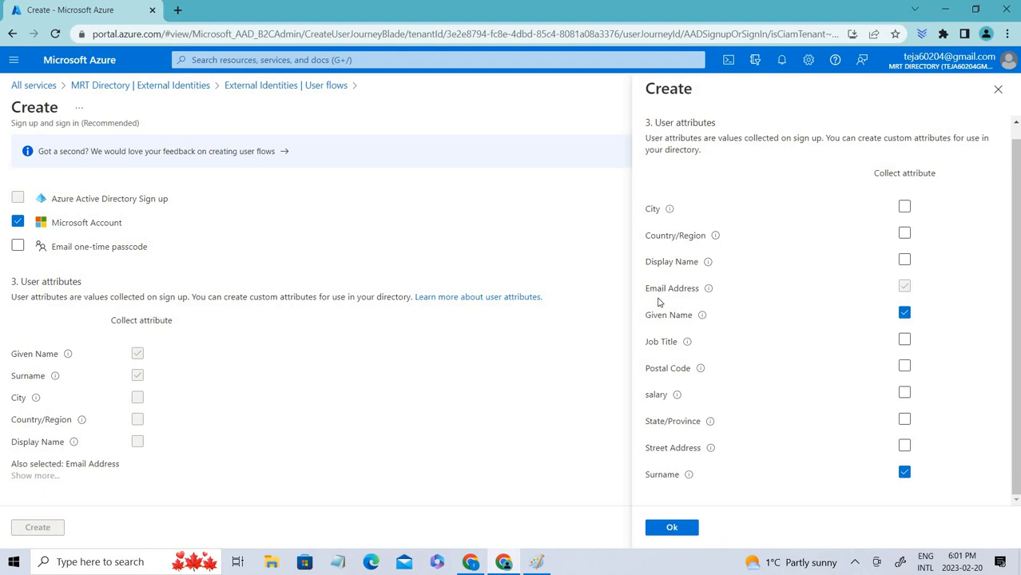
pyautogui.click(672, 528)
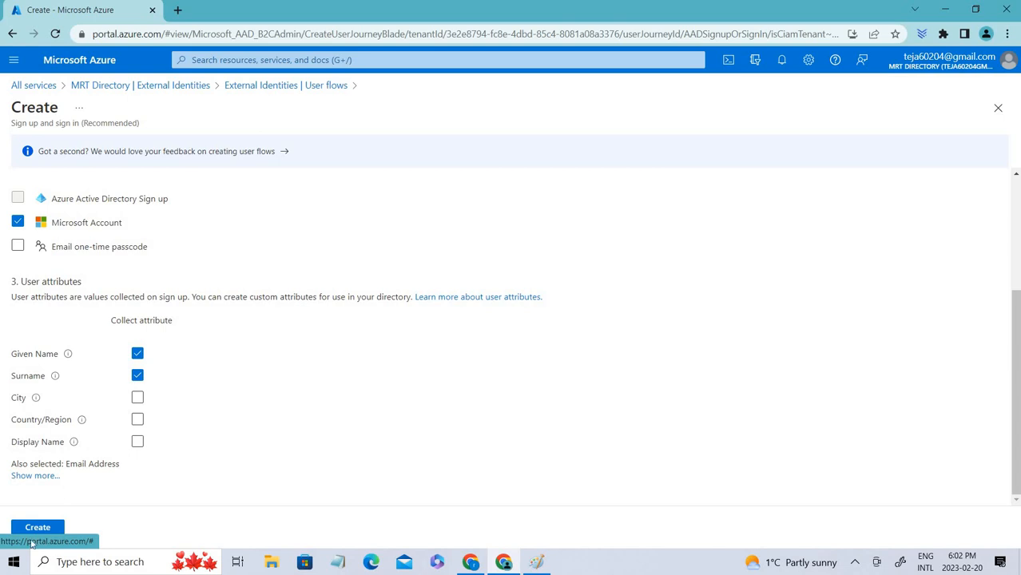
pyautogui.click(36, 528)
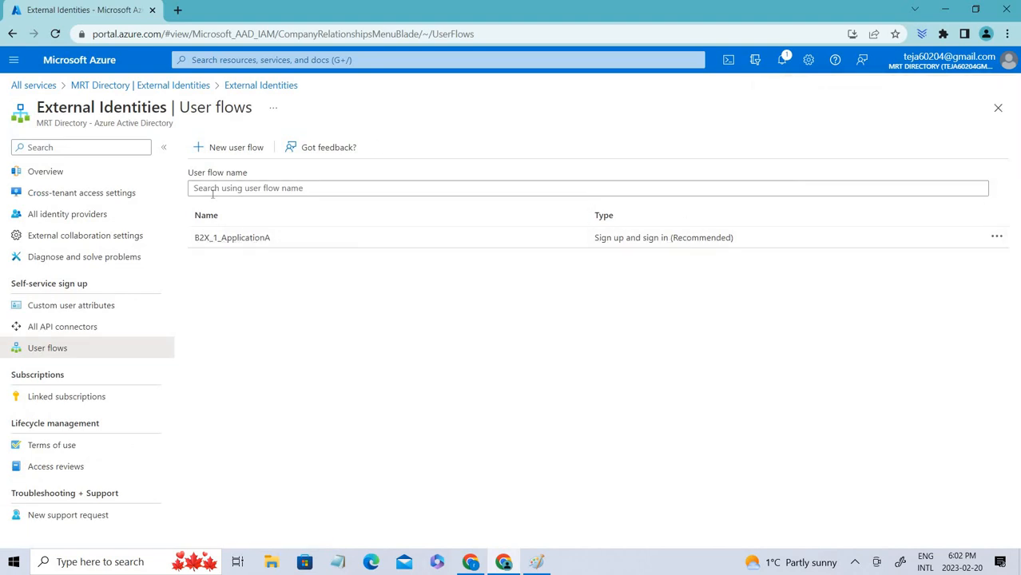
# Step: Examine the custom user attributes and the data types offered for a new attribute, without adding one
pyautogui.click(68, 310)
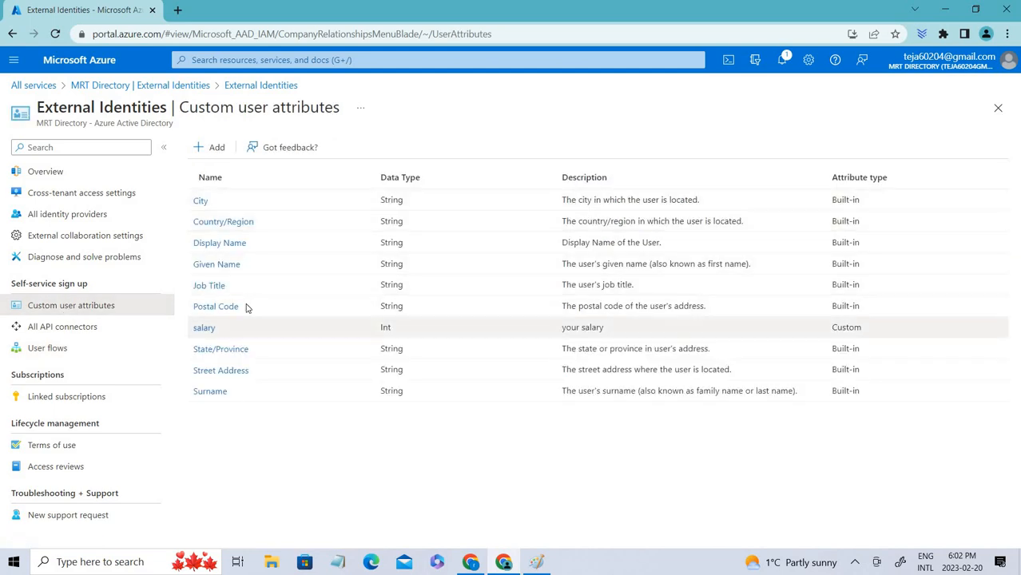
pyautogui.click(204, 147)
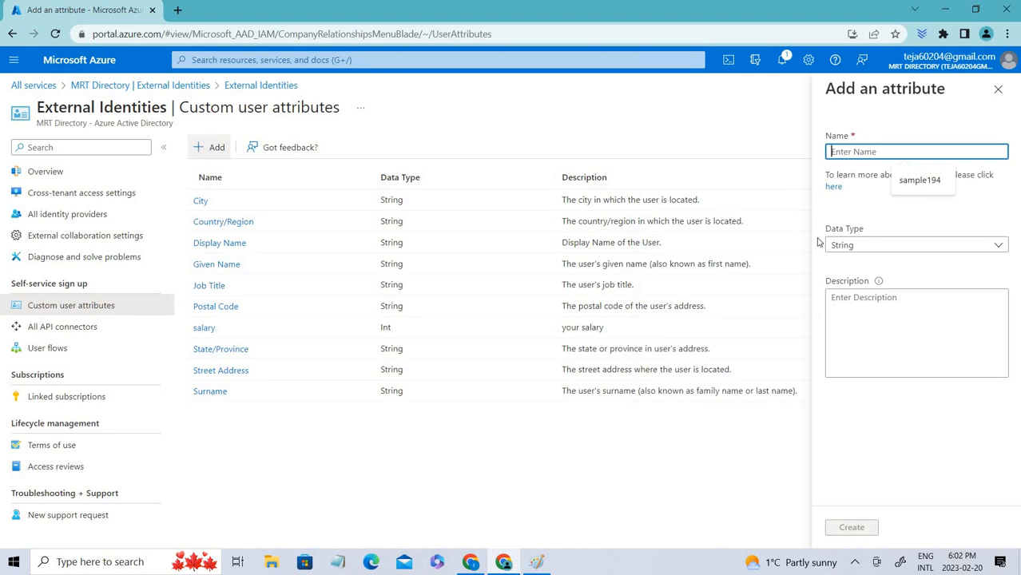
pyautogui.click(887, 243)
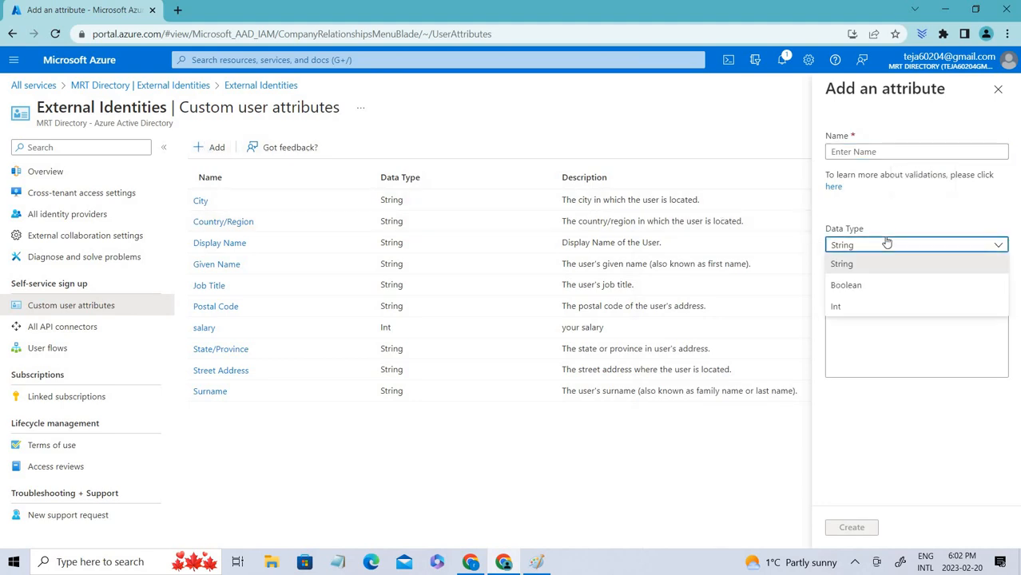
pyautogui.click(878, 264)
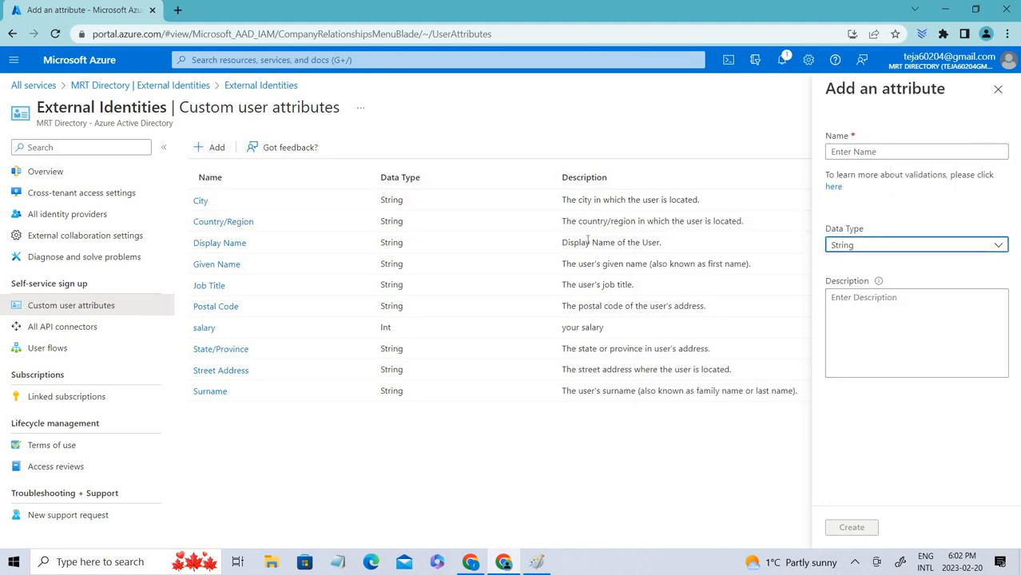
pyautogui.click(997, 89)
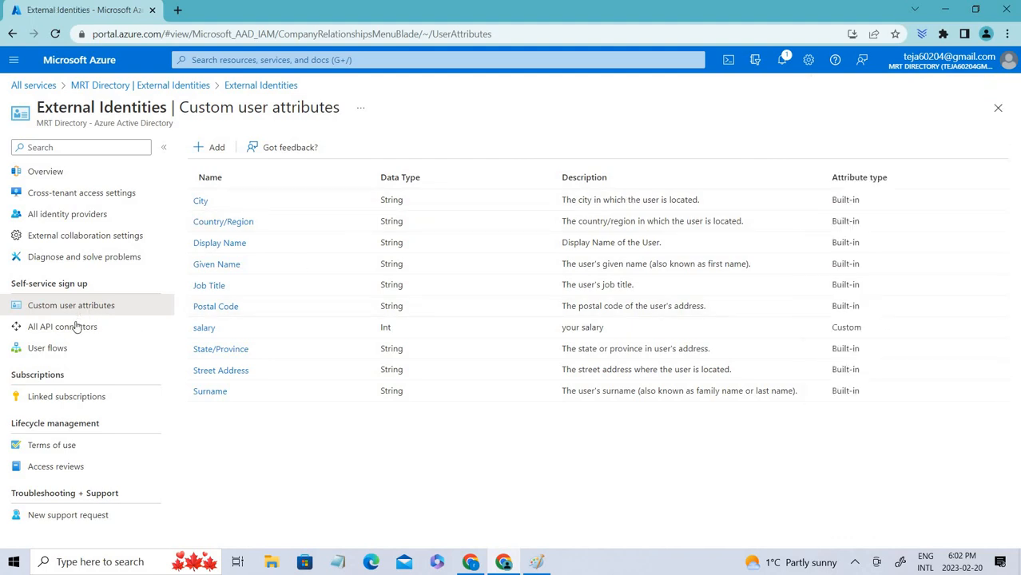
# Step: Open the B2X_1_ApplicationA user flow and view its identity providers
pyautogui.click(70, 354)
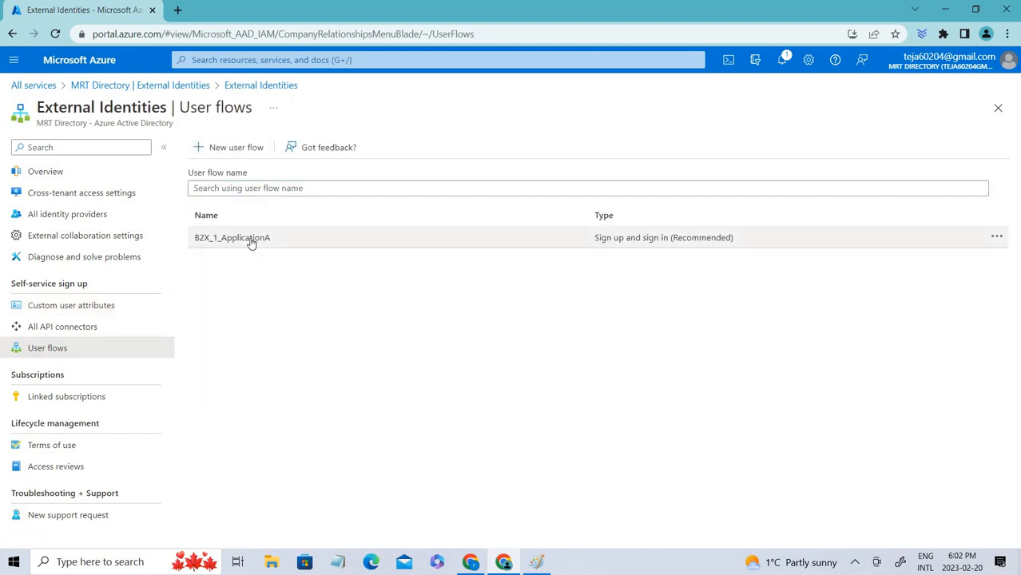
pyautogui.click(250, 239)
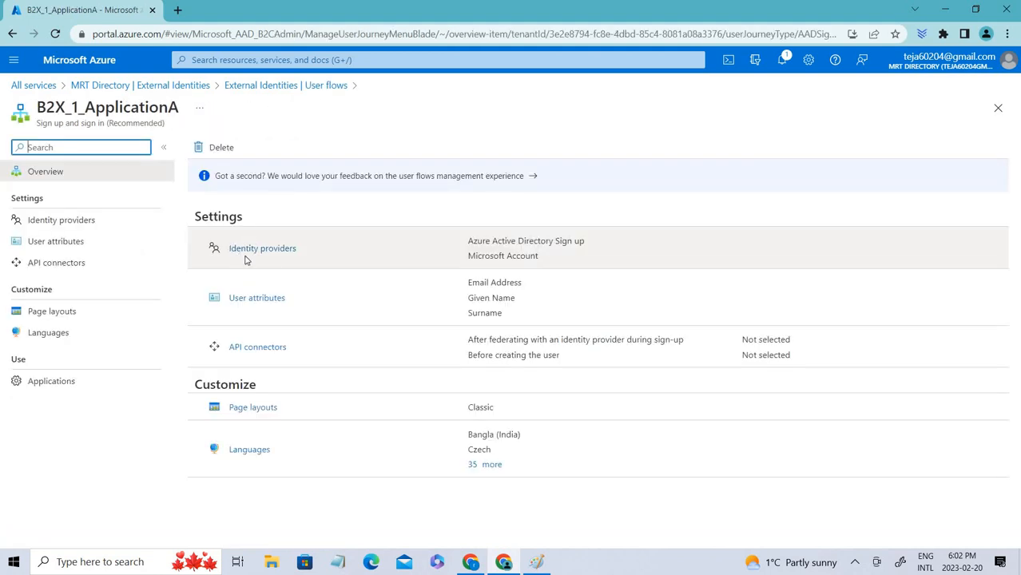
pyautogui.click(233, 250)
pyautogui.click(282, 252)
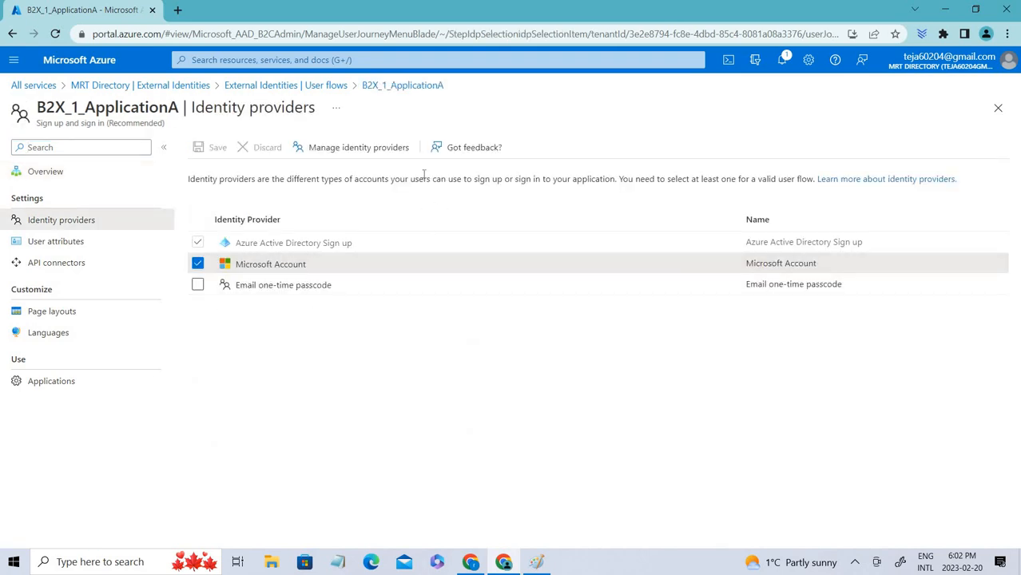
# Step: Examine the client ID and client secret fields for adding Google as an identity provider, and reopen the B2X_1_ApplicationA user flow
pyautogui.click(347, 151)
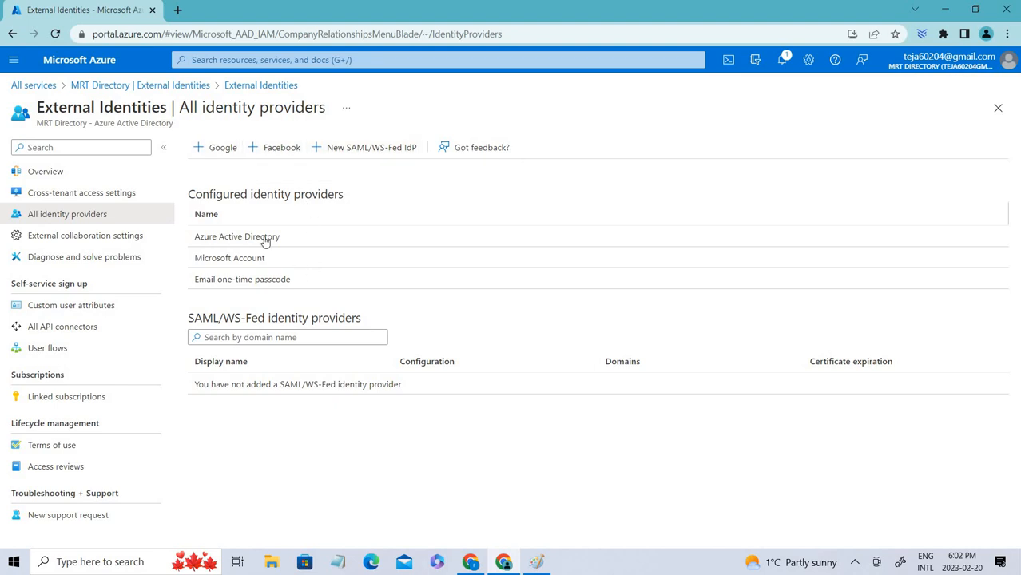
pyautogui.click(221, 154)
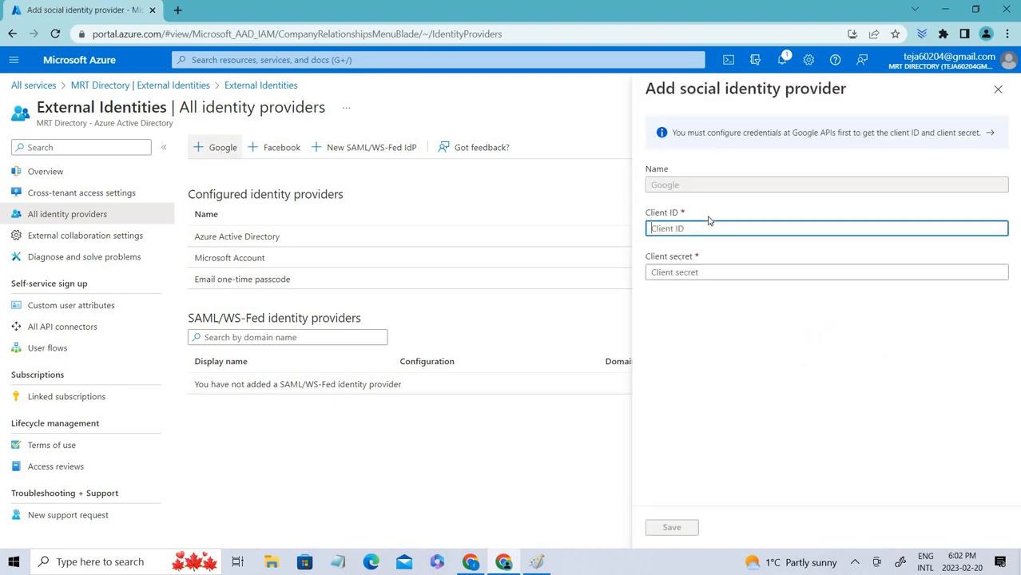
pyautogui.moveTo(646, 212); pyautogui.dragTo(679, 214)
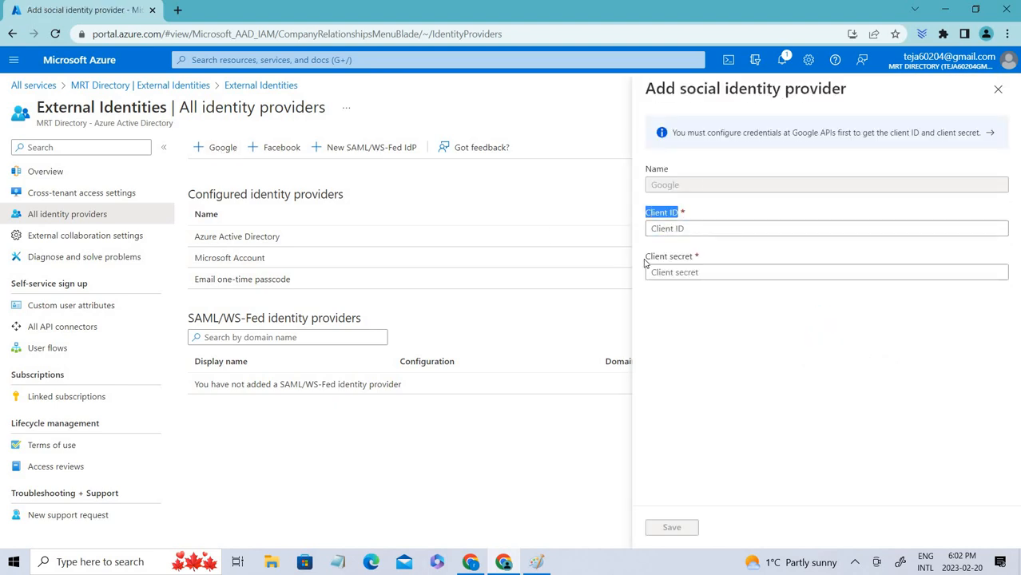
pyautogui.tripleClick(703, 264)
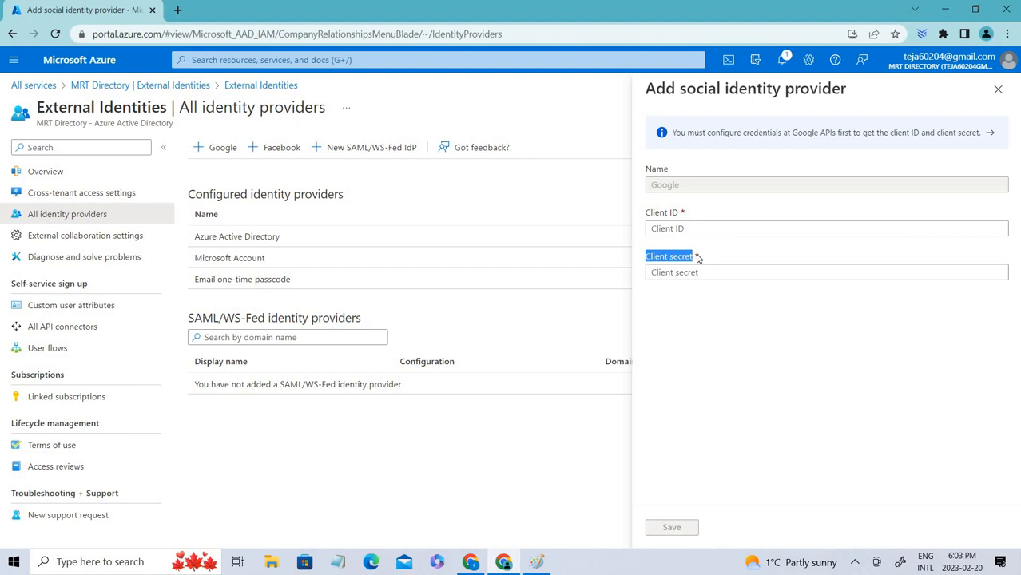
pyautogui.click(997, 89)
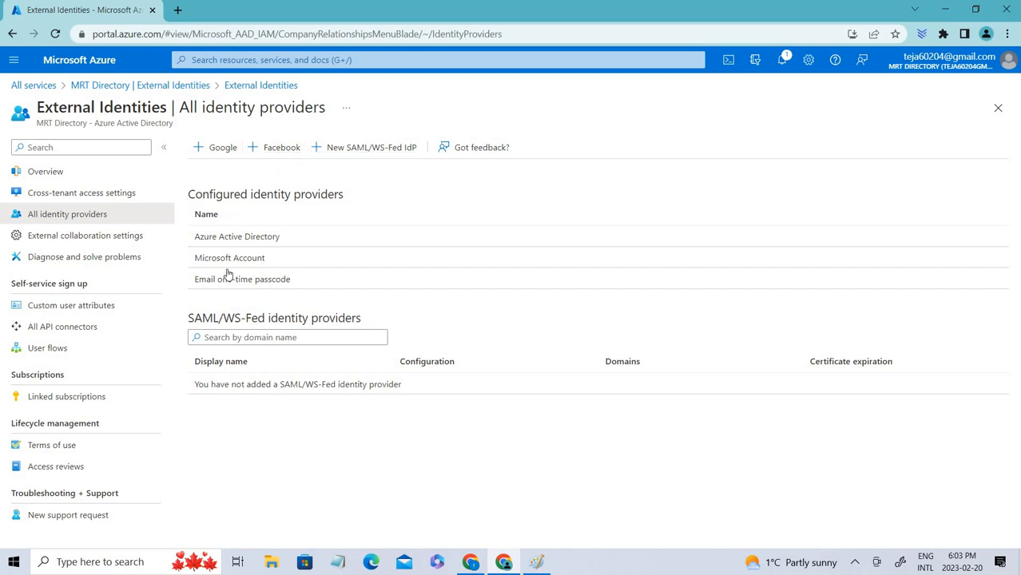
pyautogui.click(69, 349)
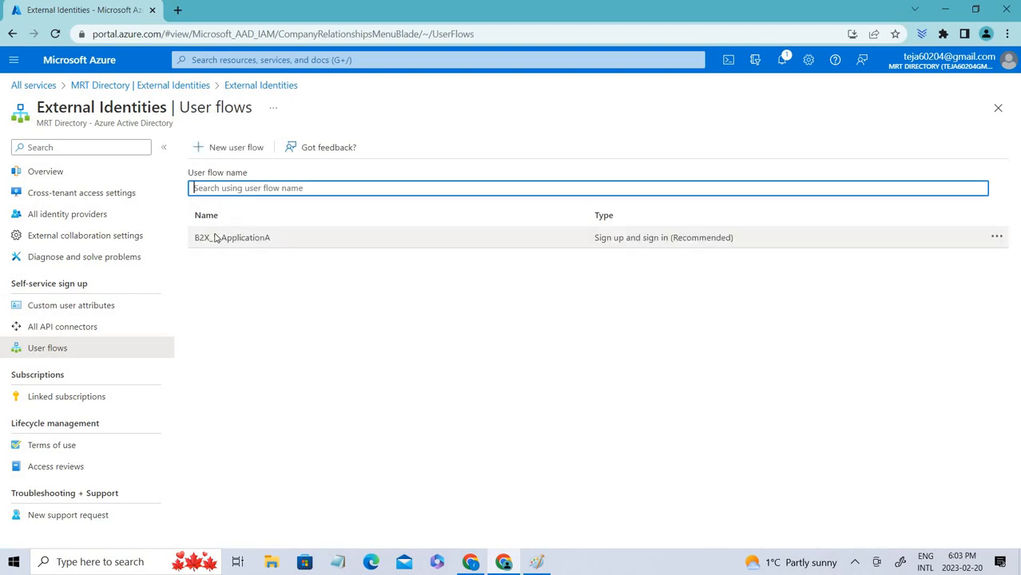
pyautogui.click(215, 237)
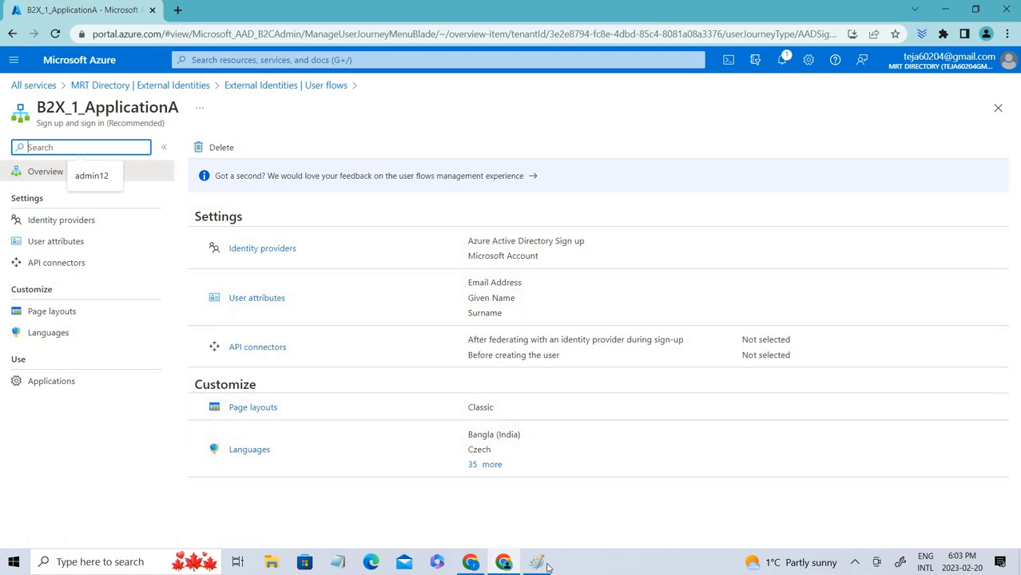
# Step: Switch to Paint, draw a double-headed arrow linking the user flow shape to the application A box, and return to the Azure portal
pyautogui.hotkey('alt', 'Tab')
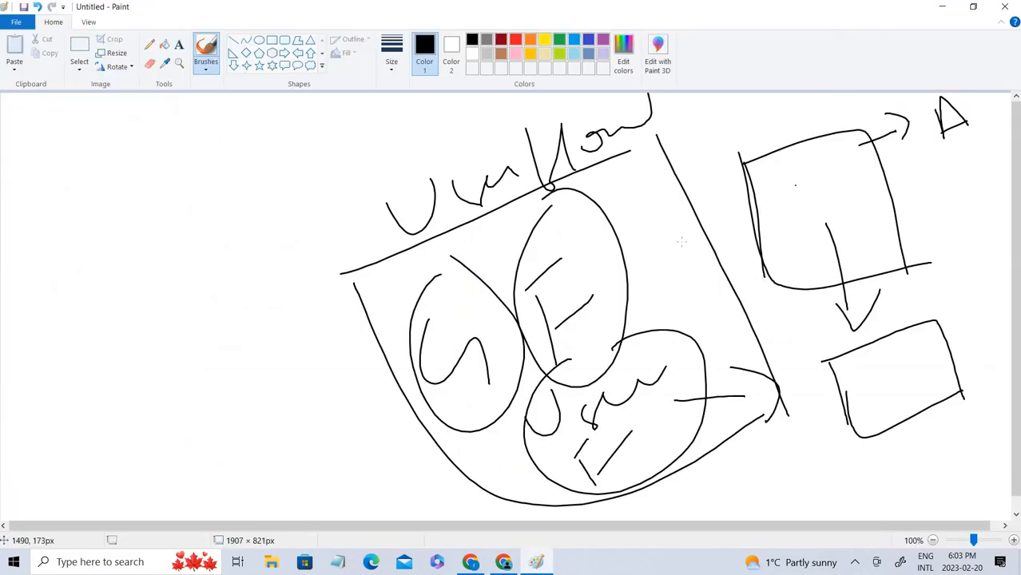
pyautogui.moveTo(681, 242)
pyautogui.mouseDown()
pyautogui.moveTo(766, 214)
pyautogui.moveTo(786, 231)
pyautogui.mouseUp()
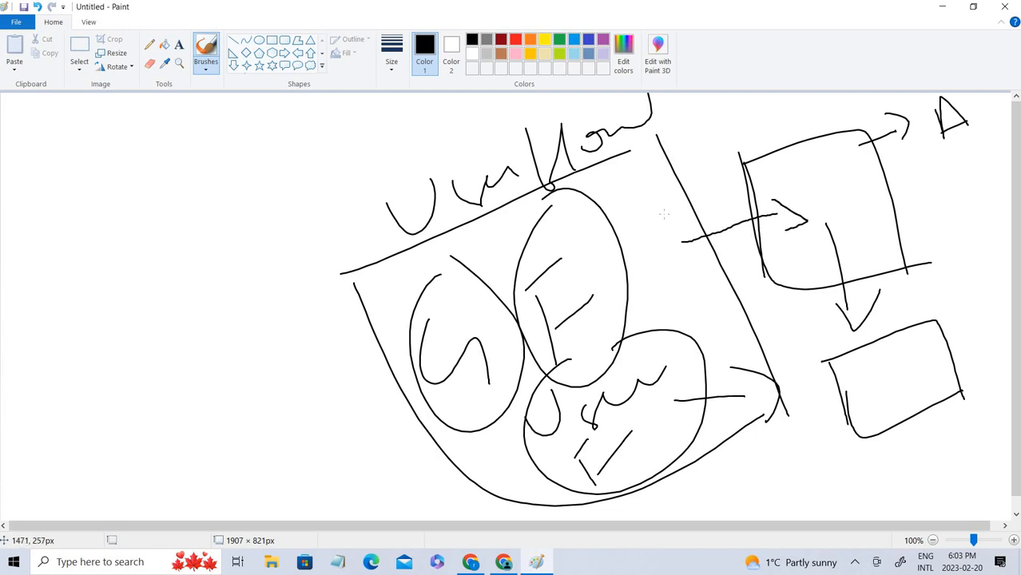
pyautogui.moveTo(667, 215); pyautogui.dragTo(716, 256)
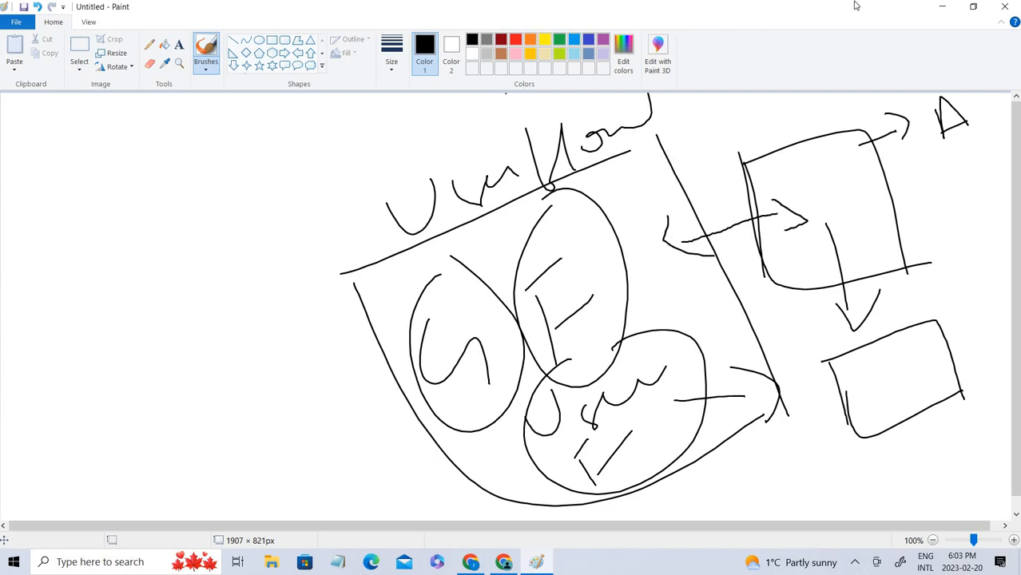
pyautogui.click(940, 9)
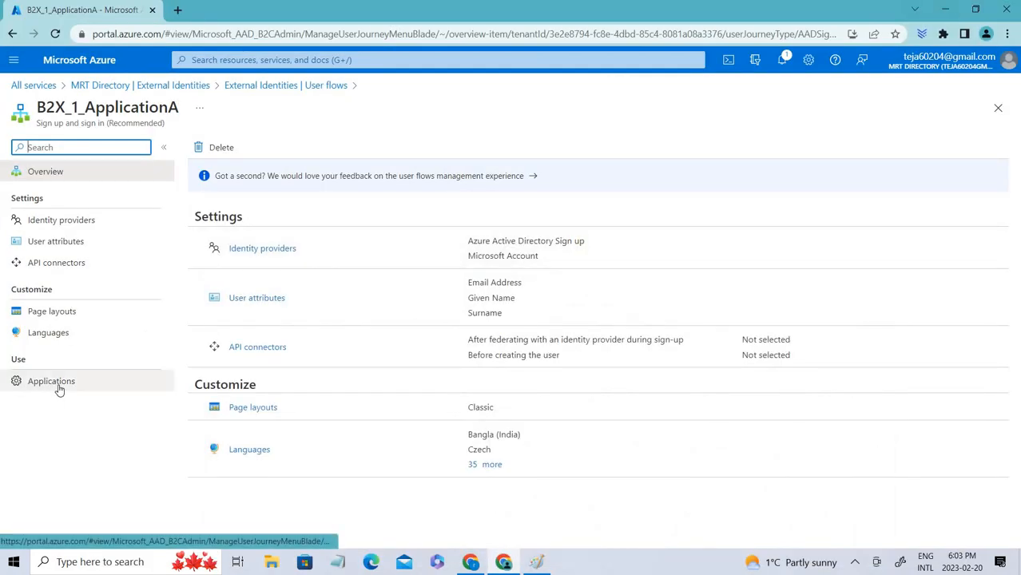
# Step: Examine the applications available for the user flow, selecting ASC provisioning LA agent Windows Arc as an example without adding it
pyautogui.click(59, 388)
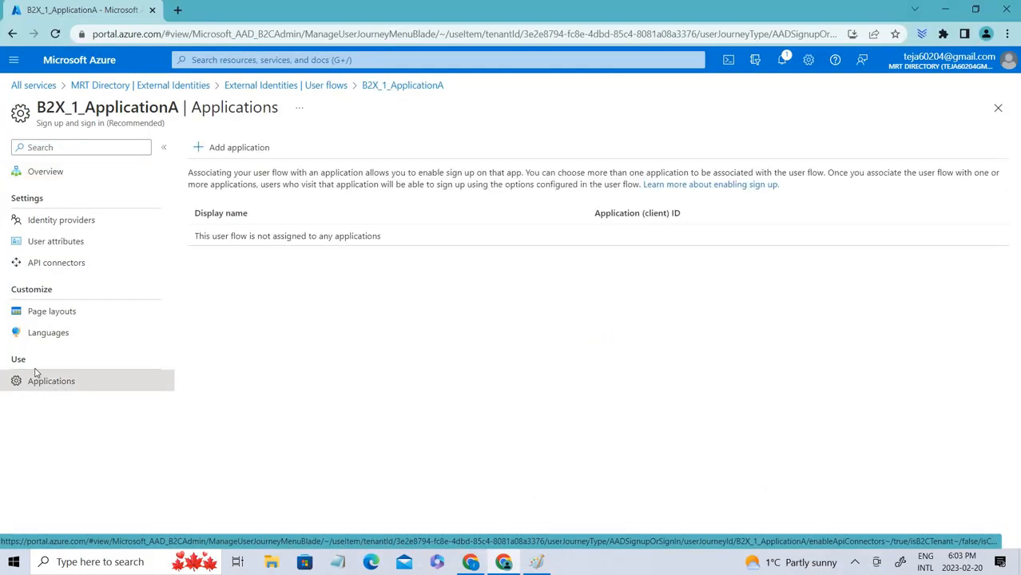
pyautogui.click(240, 150)
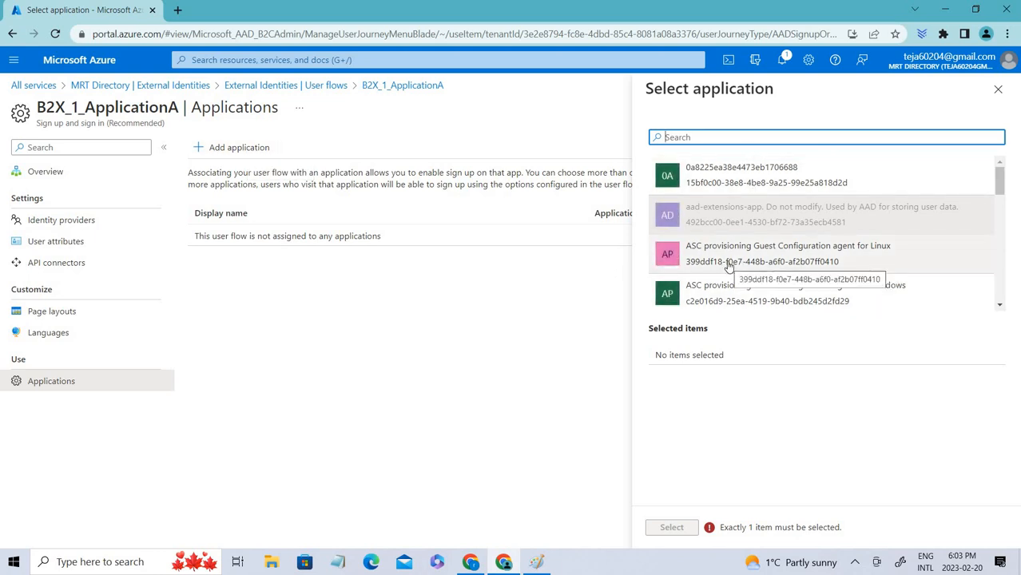
pyautogui.scroll(-2, 728, 264)
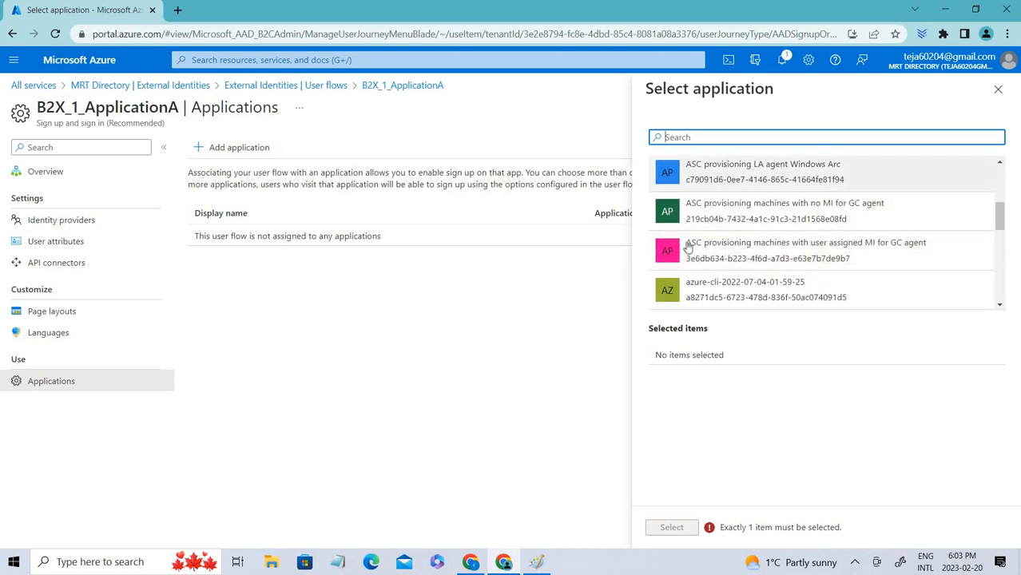
pyautogui.click(707, 171)
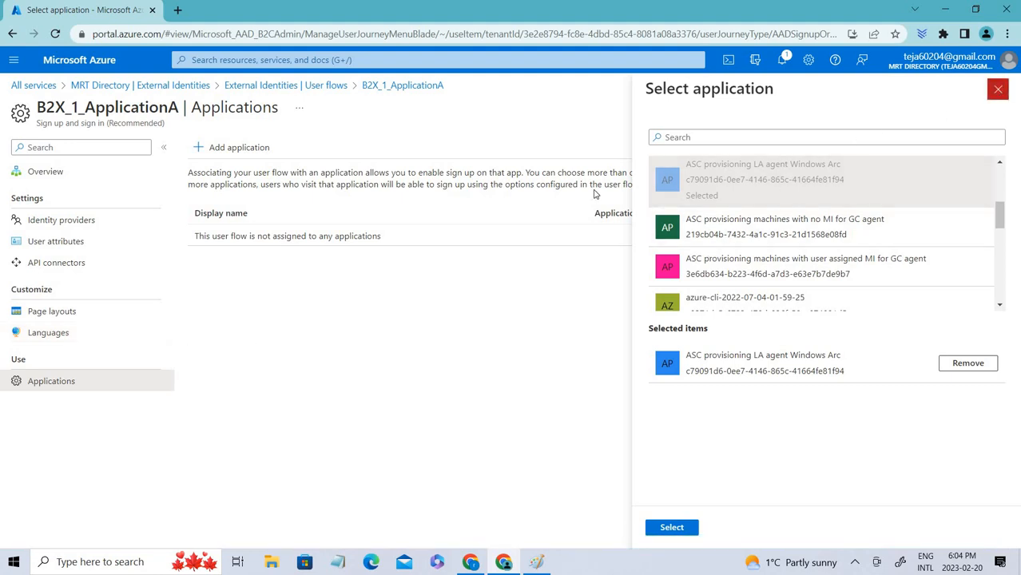
pyautogui.click(997, 89)
# Step: Open the user attributes of the B2X_1_ApplicationA user flow
pyautogui.click(63, 244)
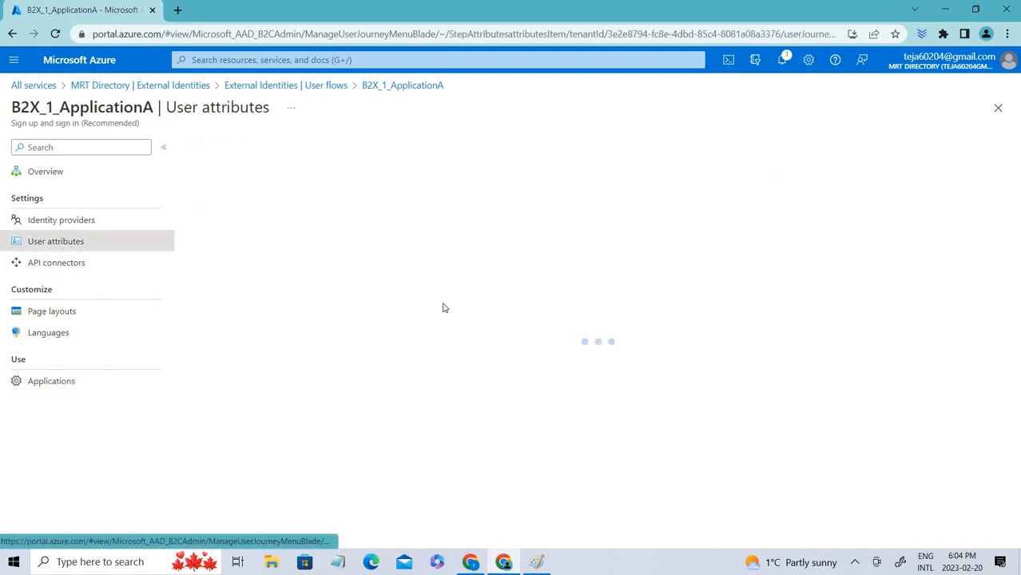